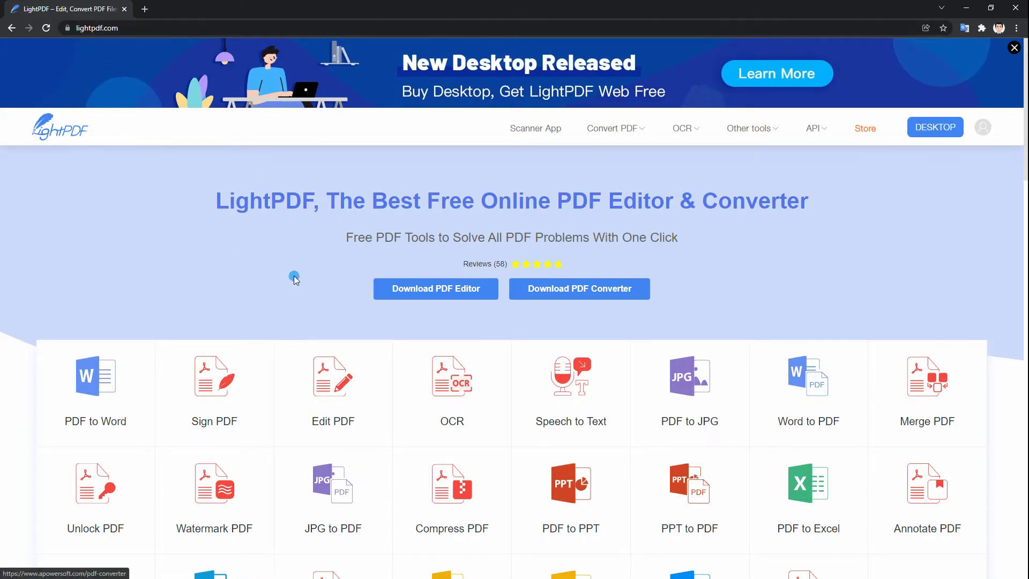
Download the LightPDF Editor installer from the lightpdf.com website
{"action": "left_click", "coordinate": [422, 288]}
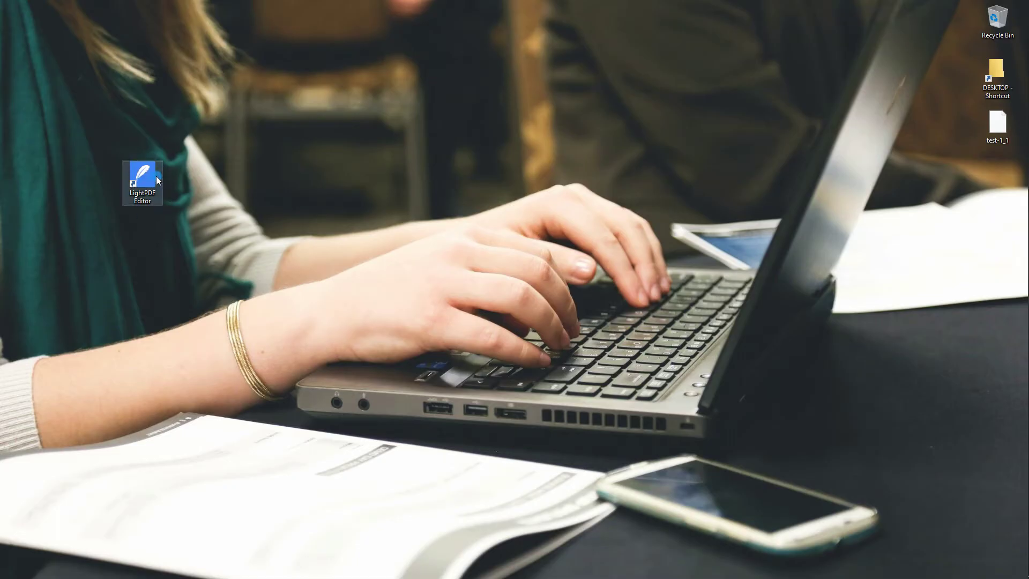
Launch LightPDF Editor from the desktop and open the test-1_1 PDF
{"action": "double_click", "coordinate": [151, 175]}
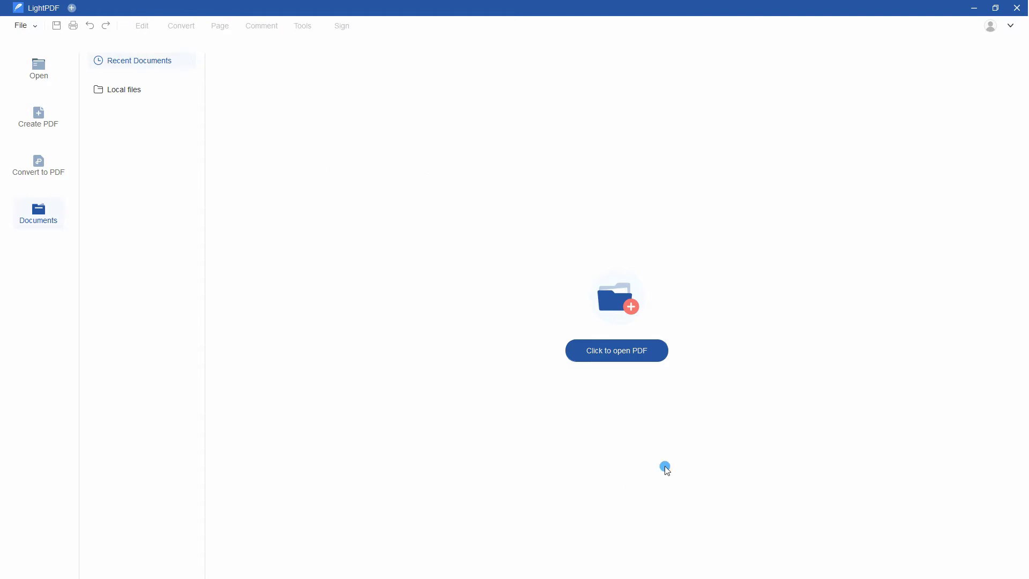
{"action": "left_click", "coordinate": [609, 351]}
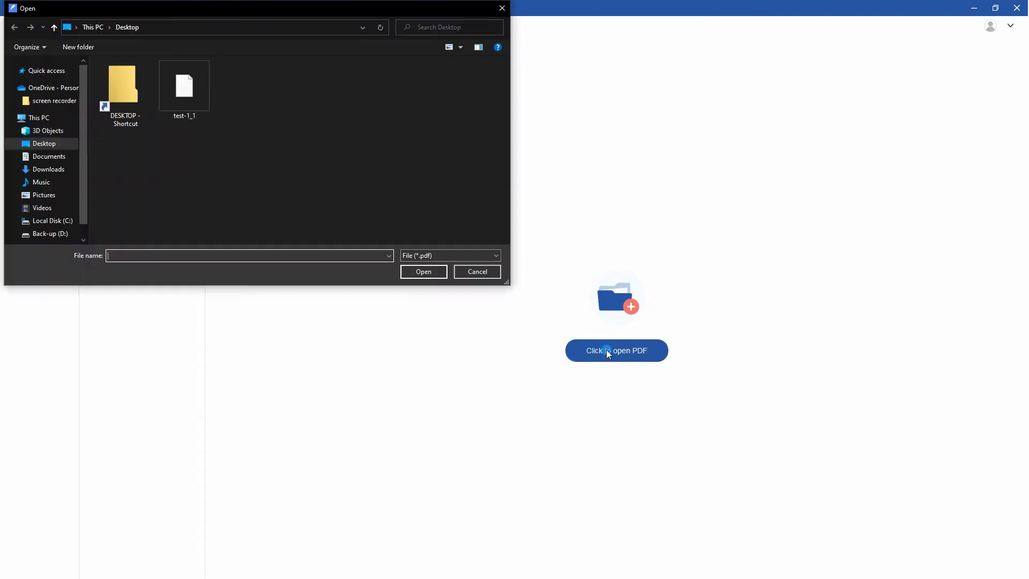
{"action": "left_click", "coordinate": [203, 89]}
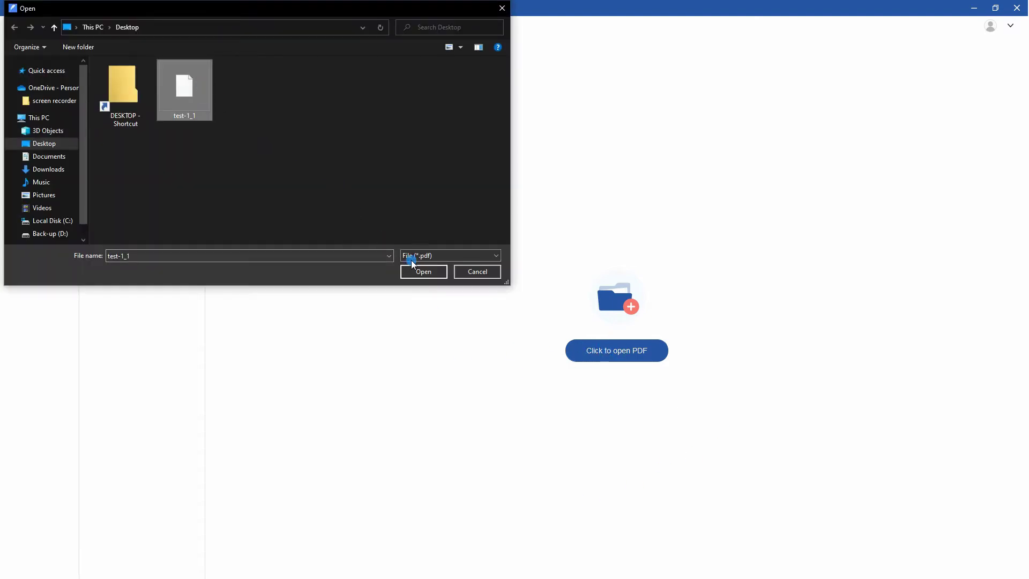
{"action": "left_click", "coordinate": [422, 271]}
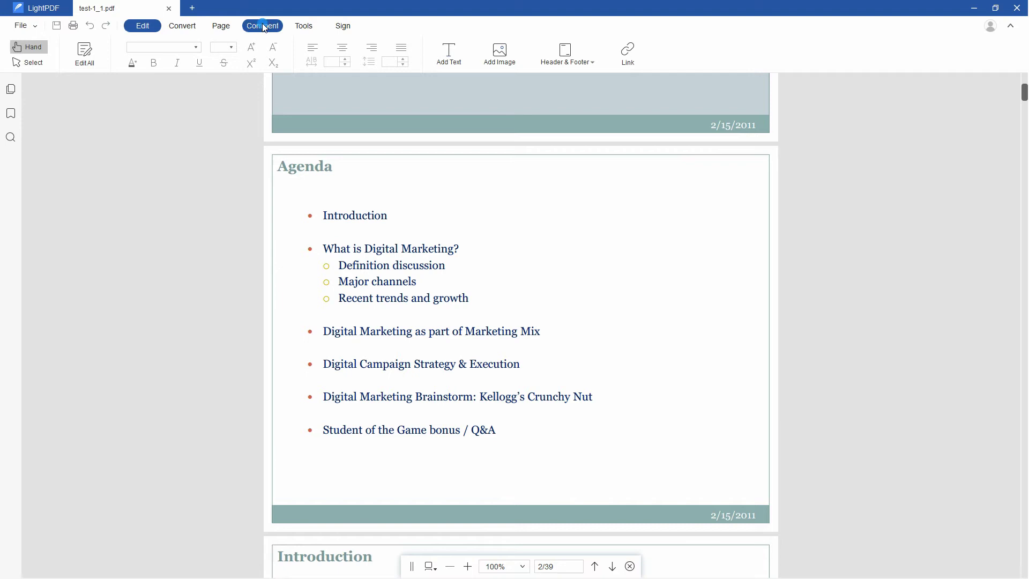
Highlight the word Introduction on the Agenda slide in light orange
{"action": "left_click", "coordinate": [263, 26]}
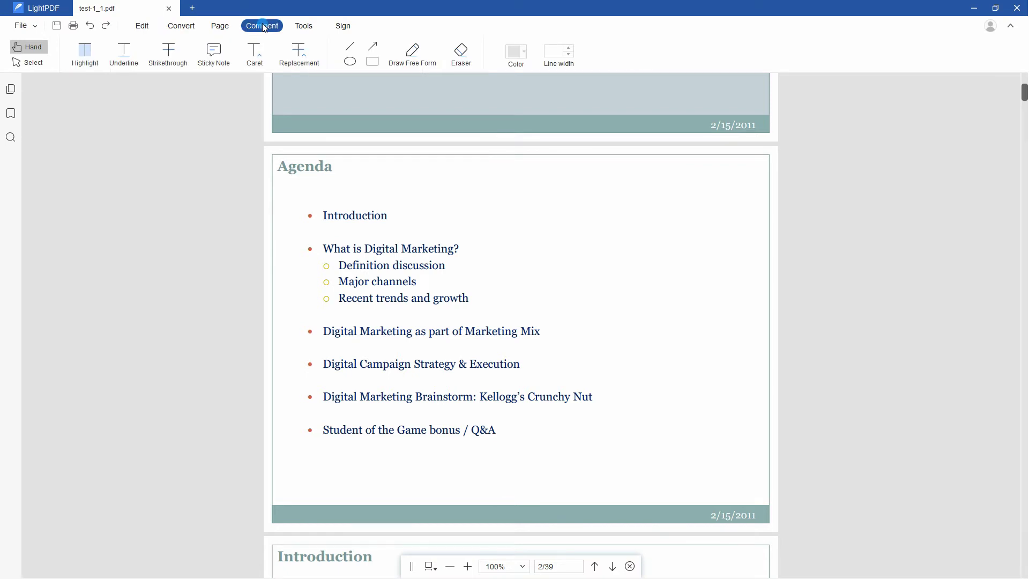
{"action": "left_click", "coordinate": [85, 55]}
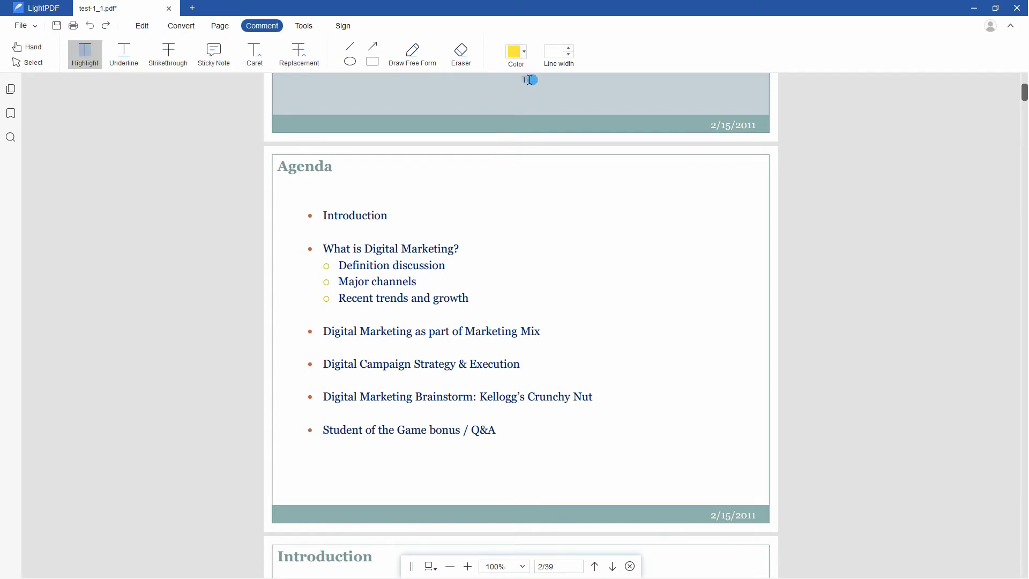
{"action": "left_click", "coordinate": [524, 52]}
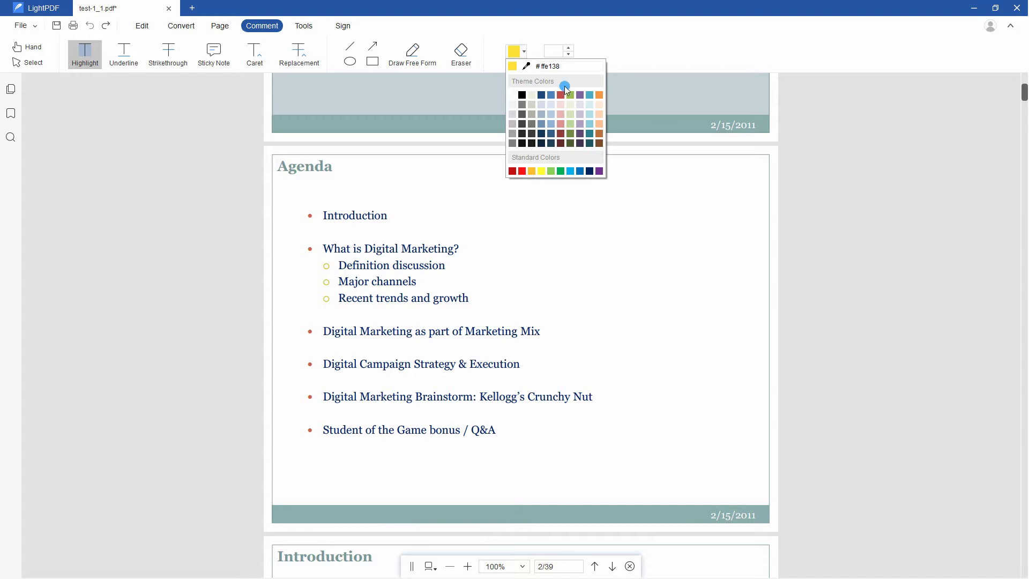
{"action": "left_click", "coordinate": [598, 127]}
{"action": "left_click_drag", "start_coordinate": [326, 214], "coordinate": [388, 214]}
{"action": "left_click", "coordinate": [402, 225]}
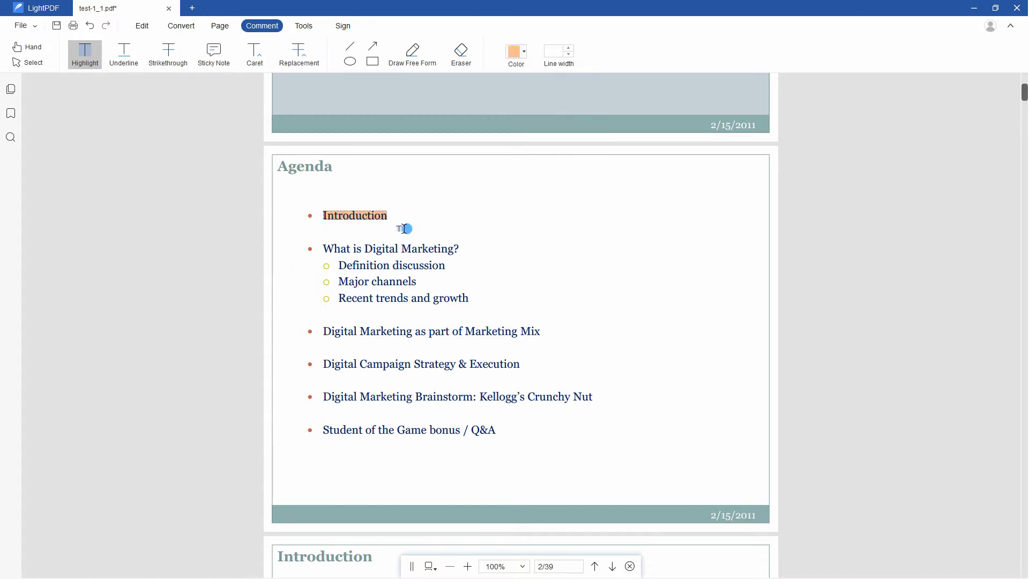
{"action": "left_click", "coordinate": [361, 214]}
Set the Introduction highlight's opacity to 5% in its Properties
{"action": "right_click", "coordinate": [361, 217]}
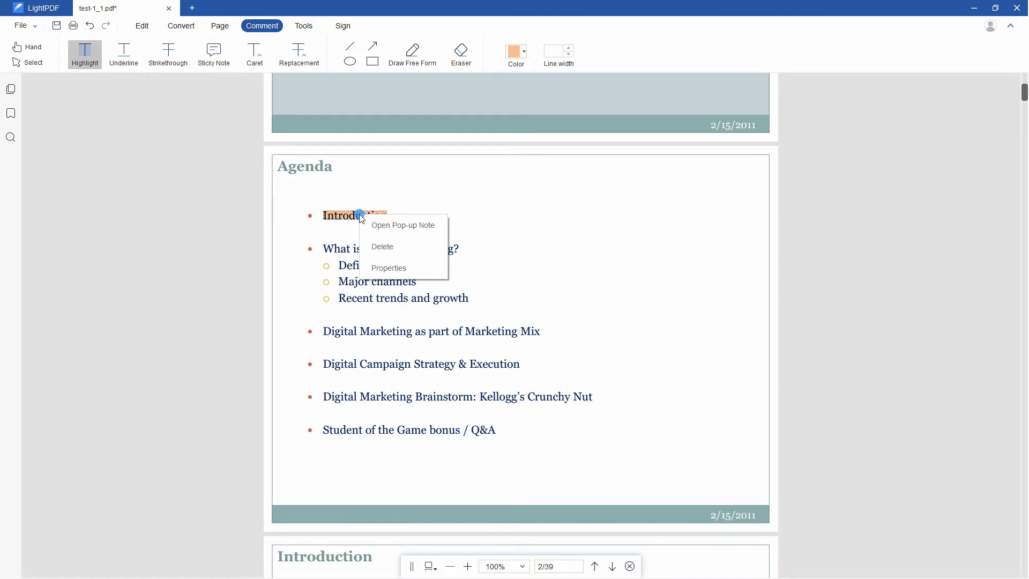
{"action": "left_click", "coordinate": [405, 269]}
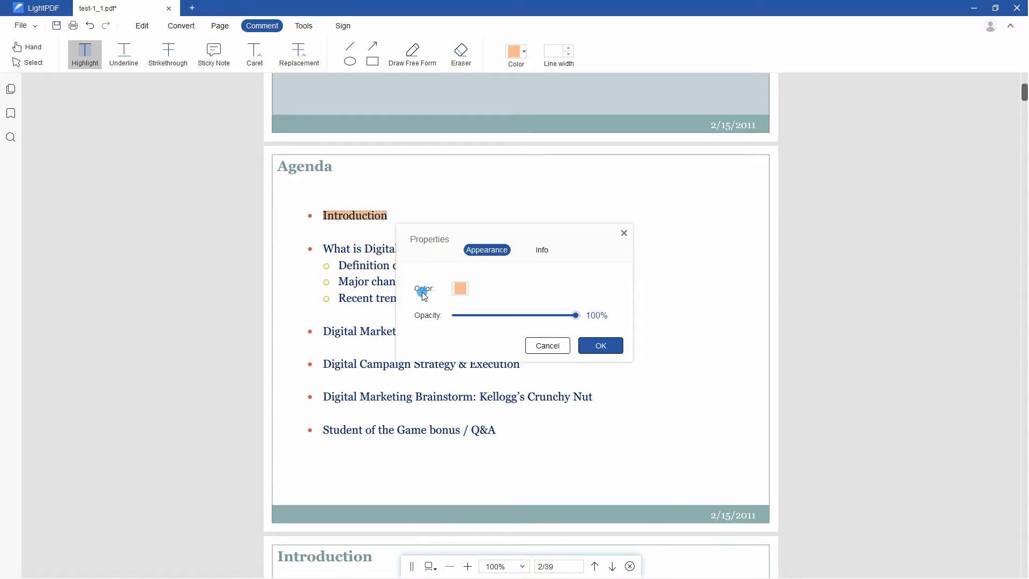
{"action": "mouse_move", "coordinate": [574, 315]}
{"action": "left_mouse_down"}
{"action": "mouse_move", "coordinate": [467, 325]}
{"action": "mouse_move", "coordinate": [582, 322]}
{"action": "left_mouse_up"}
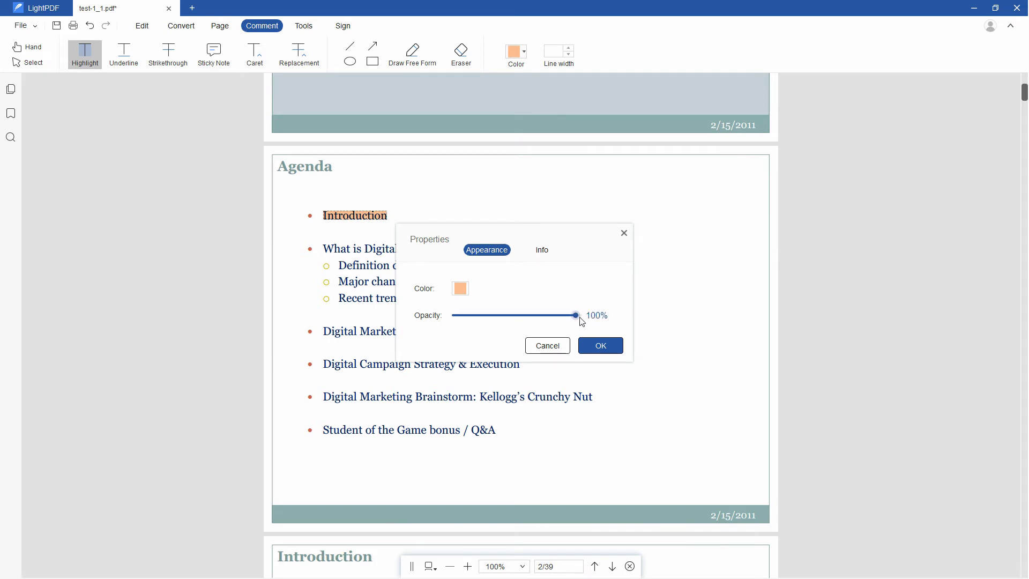
{"action": "left_click", "coordinate": [596, 346]}
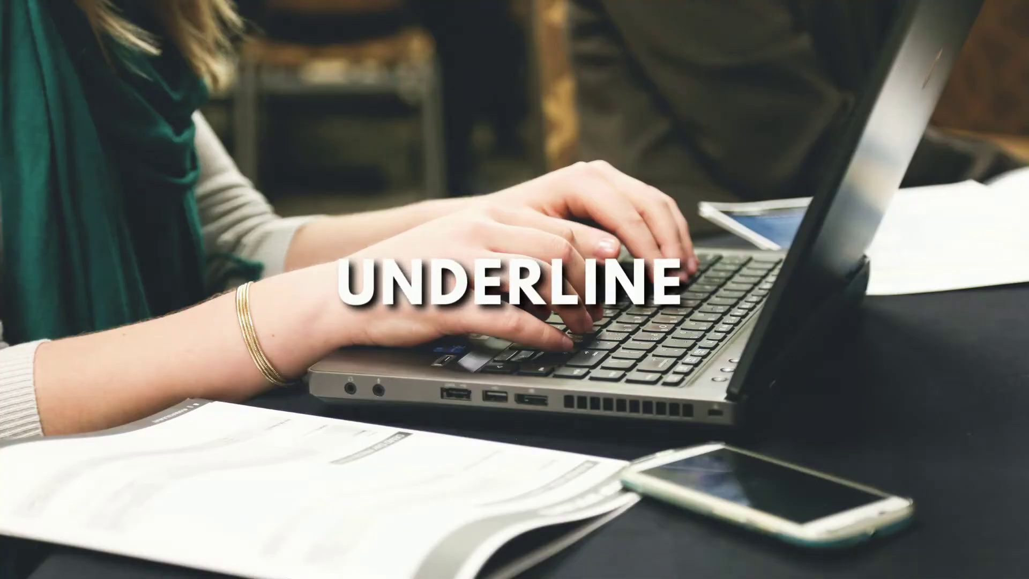
Underline 'What is Digital Marketing' in black
{"action": "left_click", "coordinate": [114, 70]}
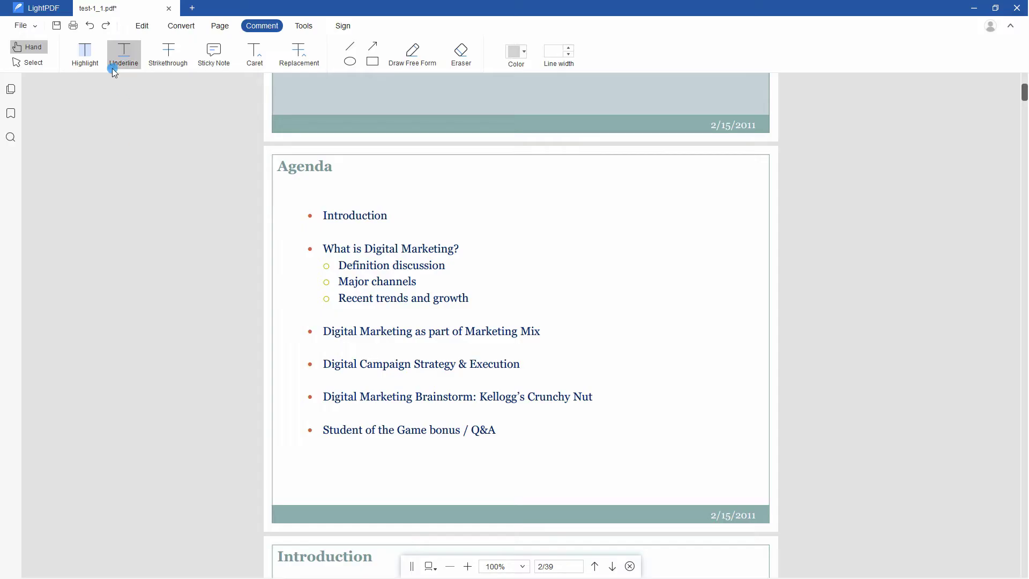
{"action": "left_click", "coordinate": [126, 65]}
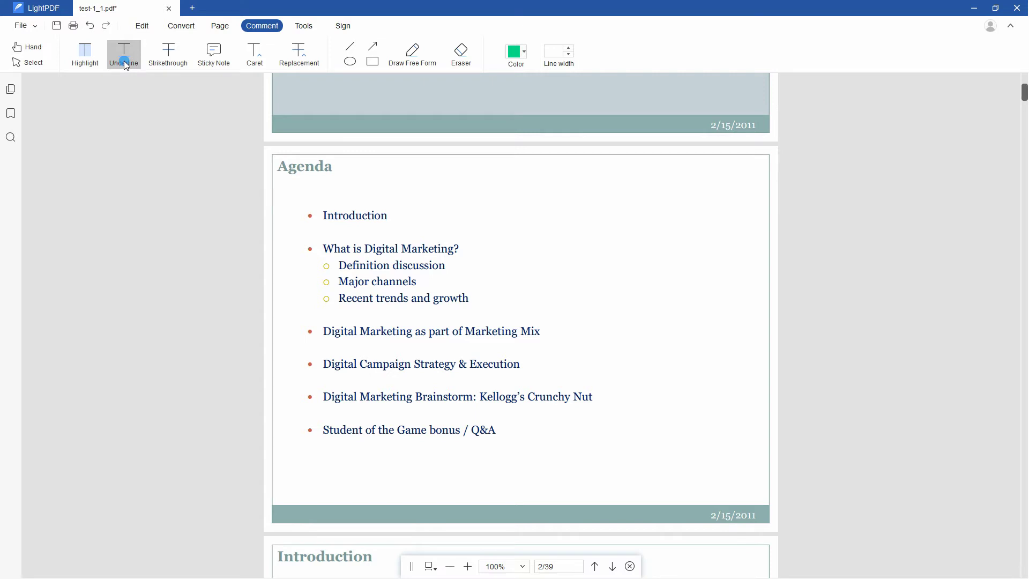
{"action": "left_click", "coordinate": [525, 53]}
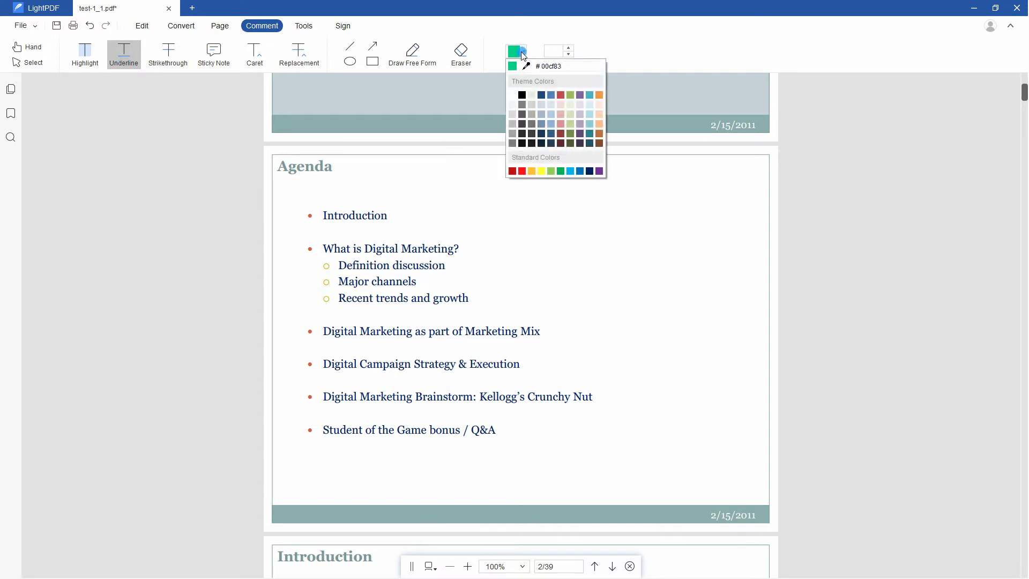
{"action": "left_click", "coordinate": [522, 95]}
{"action": "mouse_move", "coordinate": [468, 298]}
{"action": "left_mouse_down"}
{"action": "mouse_move", "coordinate": [332, 266]}
{"action": "mouse_move", "coordinate": [325, 250]}
{"action": "mouse_move", "coordinate": [455, 256]}
{"action": "left_mouse_up"}
{"action": "left_click", "coordinate": [473, 251]}
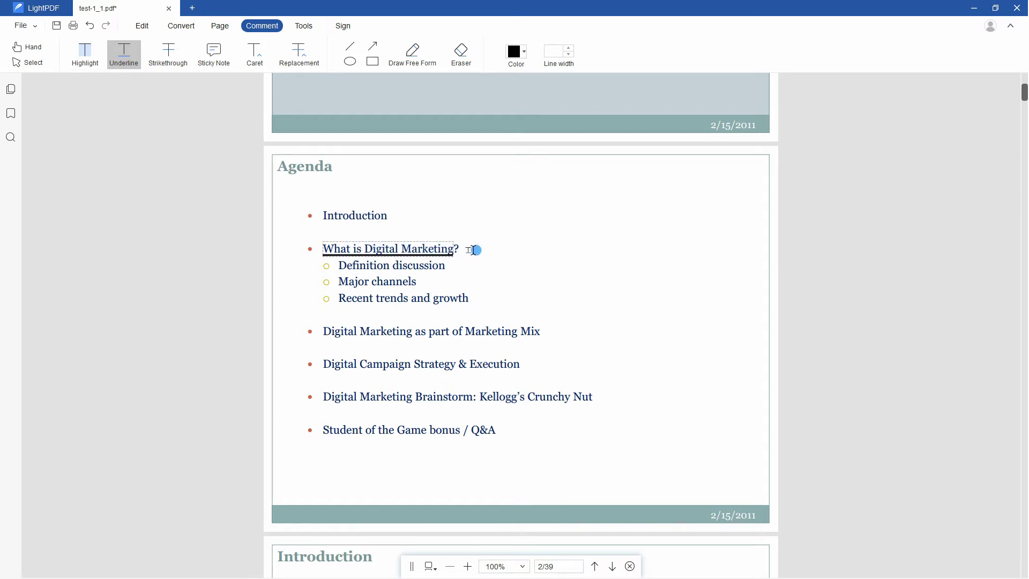
{"action": "left_click", "coordinate": [408, 257]}
Recolour the underline dark blue and lower its opacity in Properties
{"action": "right_click", "coordinate": [410, 259]}
{"action": "left_click", "coordinate": [446, 294]}
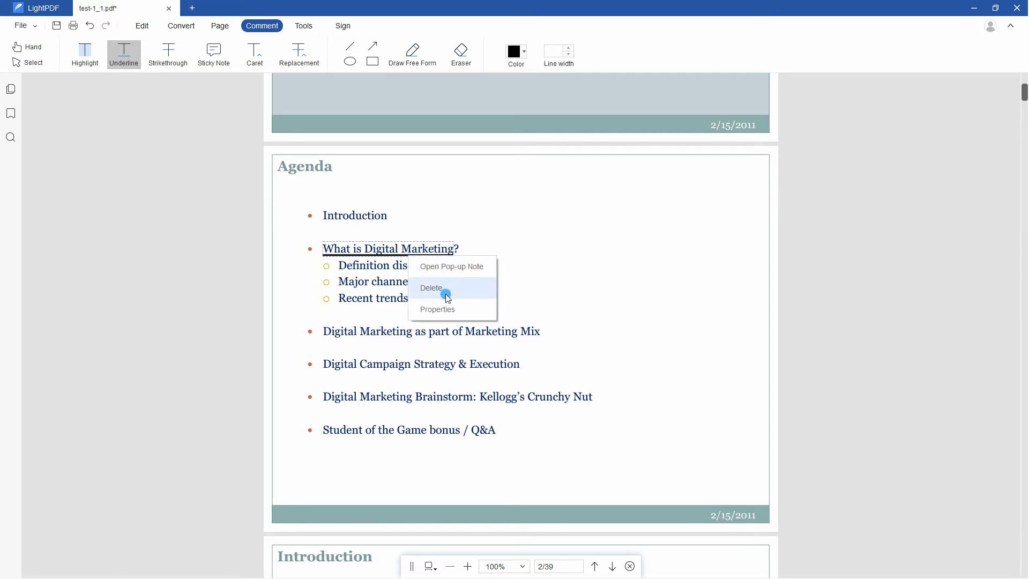
{"action": "left_click", "coordinate": [448, 311]}
{"action": "left_click", "coordinate": [459, 290]}
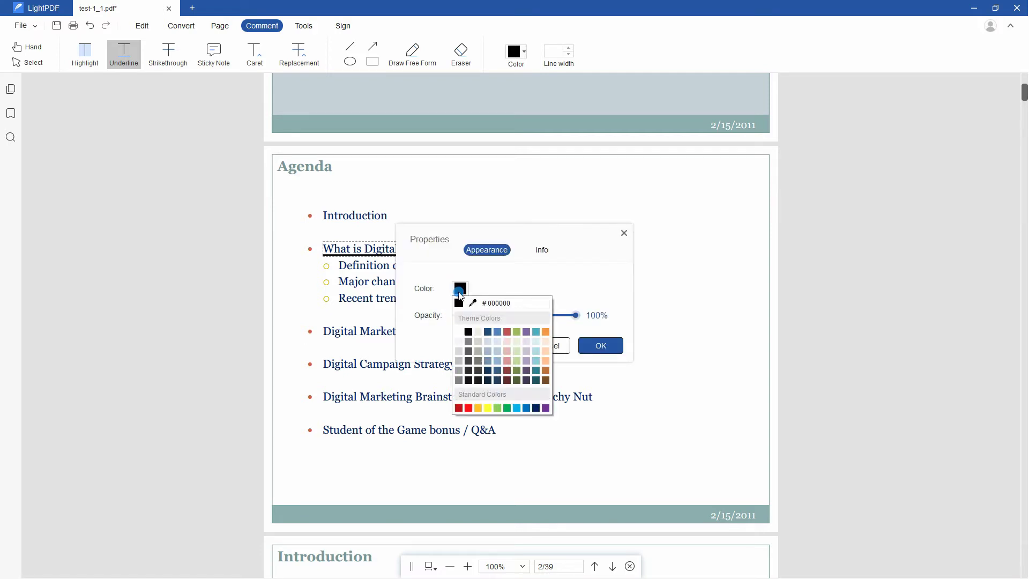
{"action": "left_click", "coordinate": [488, 332]}
{"action": "mouse_move", "coordinate": [575, 315]}
{"action": "left_mouse_down"}
{"action": "mouse_move", "coordinate": [503, 315]}
{"action": "mouse_move", "coordinate": [575, 315]}
{"action": "left_mouse_up"}
{"action": "left_click", "coordinate": [601, 345]}
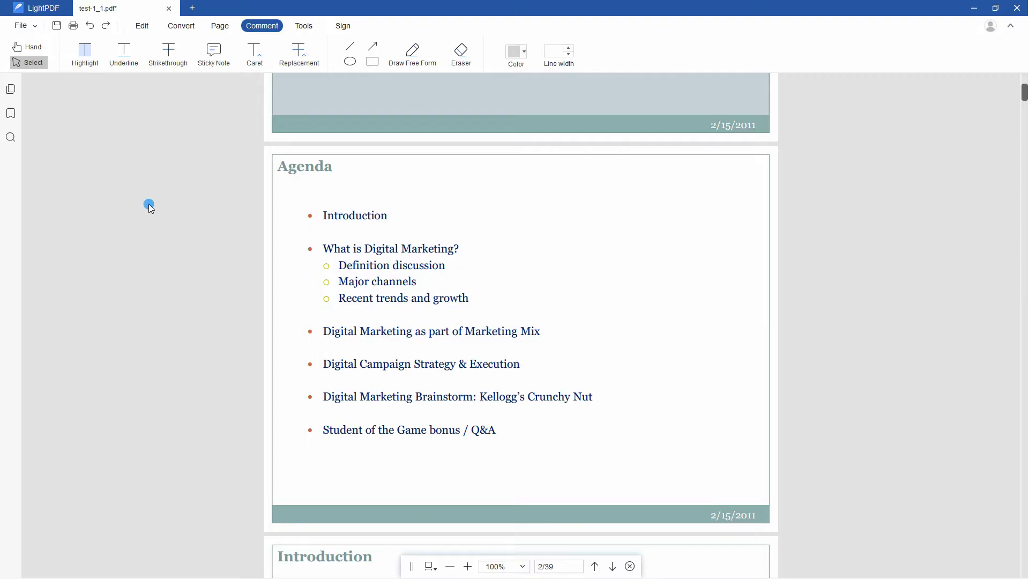
Strike through the Marketing Mix, Campaign Strategy and Kellogg's Crunchy Nut lines in red
{"action": "left_click", "coordinate": [174, 65]}
{"action": "left_click", "coordinate": [518, 52]}
{"action": "left_click", "coordinate": [515, 51]}
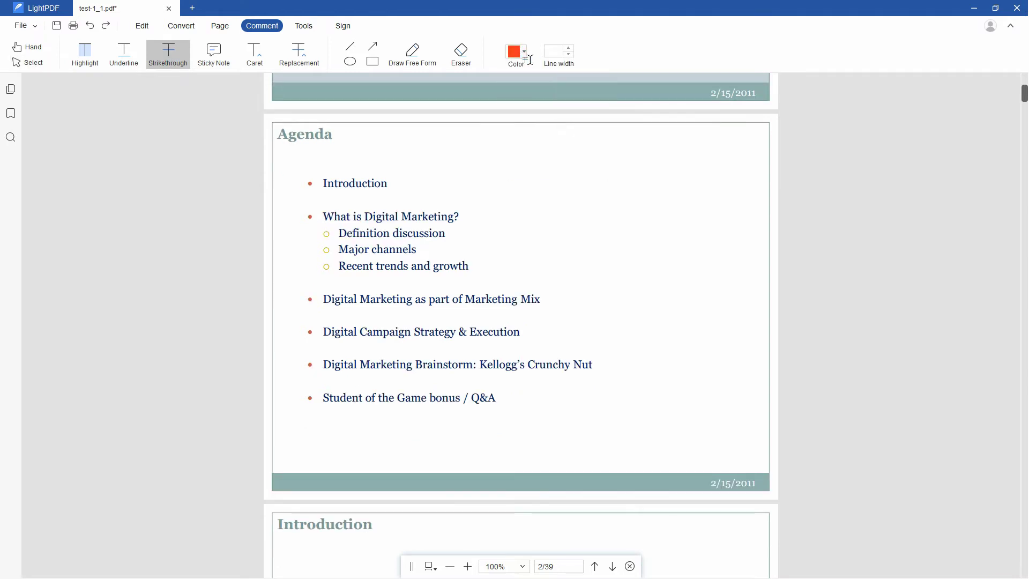
{"action": "left_click_drag", "start_coordinate": [321, 298], "coordinate": [547, 294]}
{"action": "left_click_drag", "start_coordinate": [323, 336], "coordinate": [569, 349]}
{"action": "left_click_drag", "start_coordinate": [323, 366], "coordinate": [591, 366]}
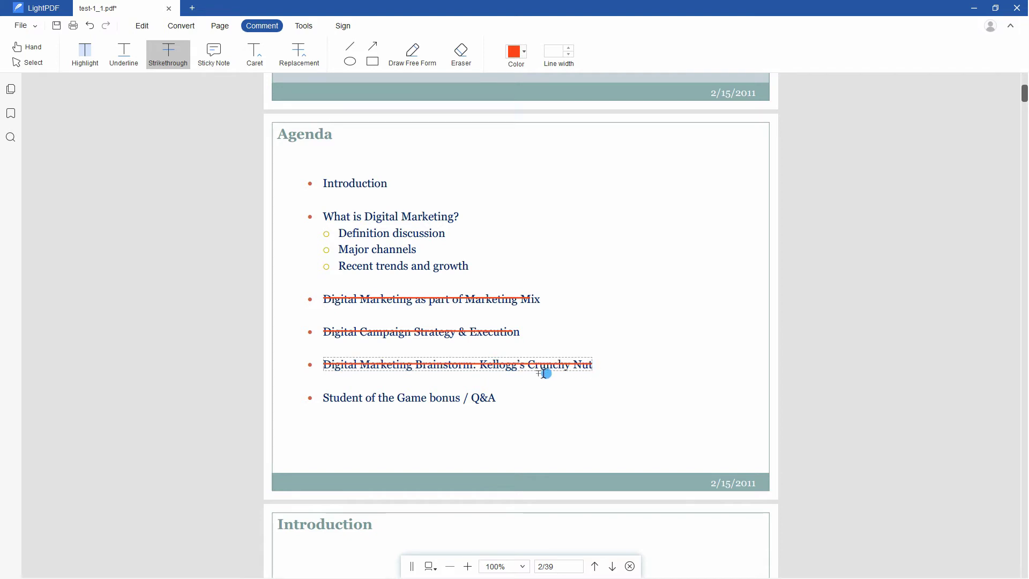
Delete the Kellogg strikethrough and set the Campaign strikethrough's opacity to 67%
{"action": "right_click", "coordinate": [504, 367]}
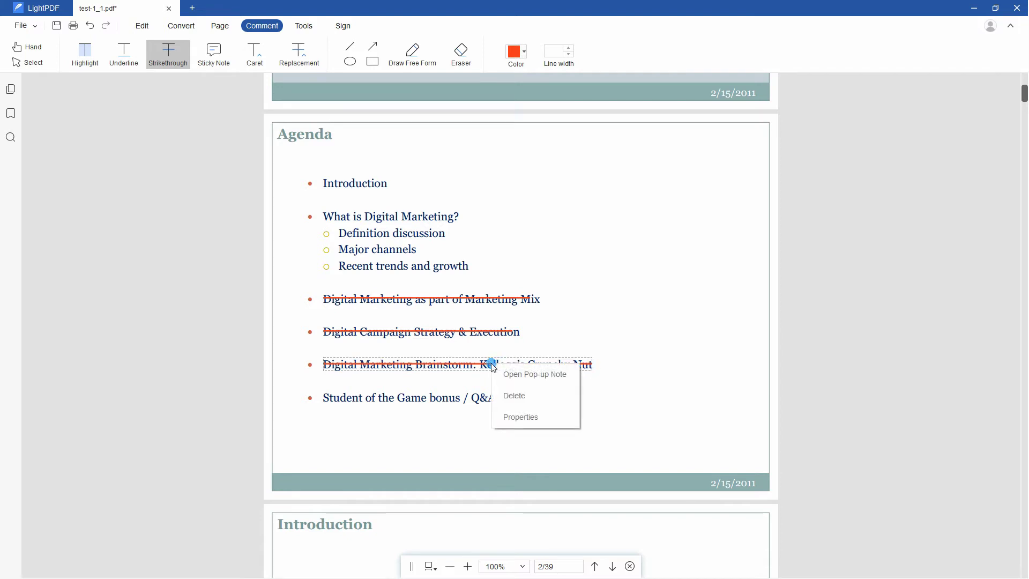
{"action": "left_click", "coordinate": [529, 396]}
{"action": "right_click", "coordinate": [455, 339]}
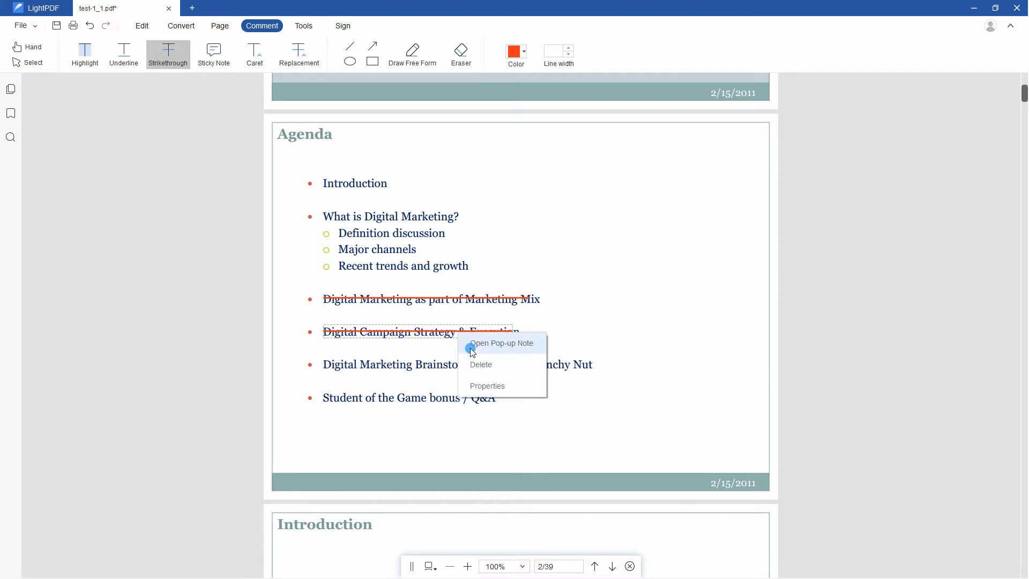
{"action": "left_click", "coordinate": [482, 385]}
{"action": "left_click", "coordinate": [460, 289]}
{"action": "left_click", "coordinate": [459, 289]}
{"action": "left_click_drag", "start_coordinate": [576, 316], "coordinate": [535, 315]}
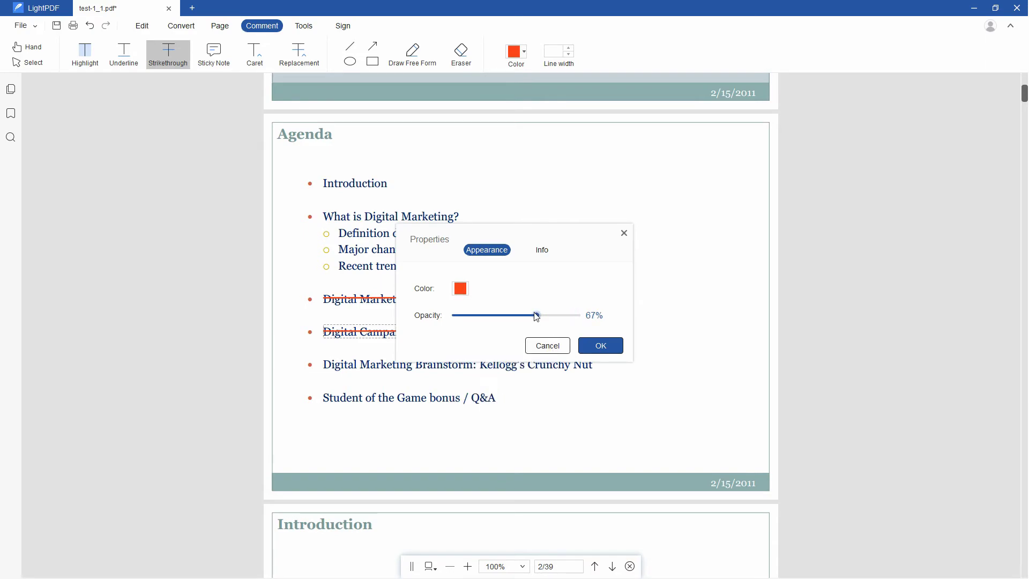
{"action": "left_click", "coordinate": [601, 346]}
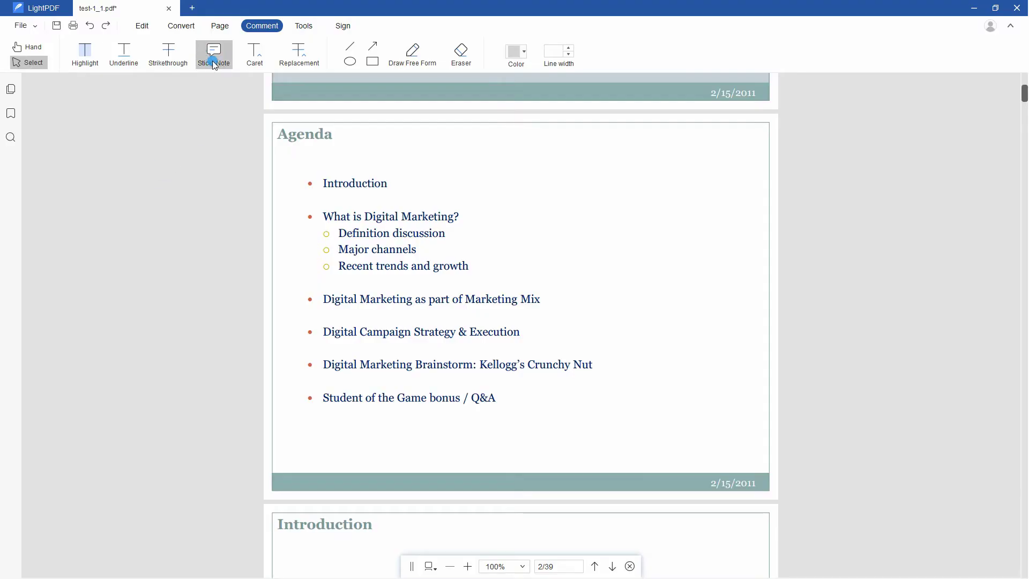
Attach a sticky note reading 'Introduction to Digital Marketing' to the Introduction bullet
{"action": "left_click", "coordinate": [213, 60]}
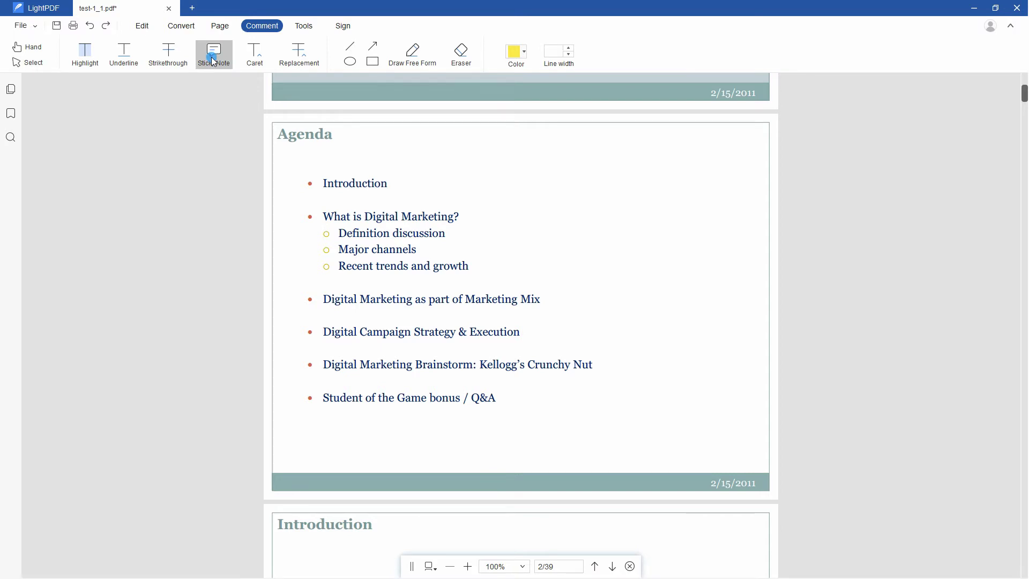
{"action": "left_click", "coordinate": [340, 185]}
{"action": "left_click", "coordinate": [380, 252]}
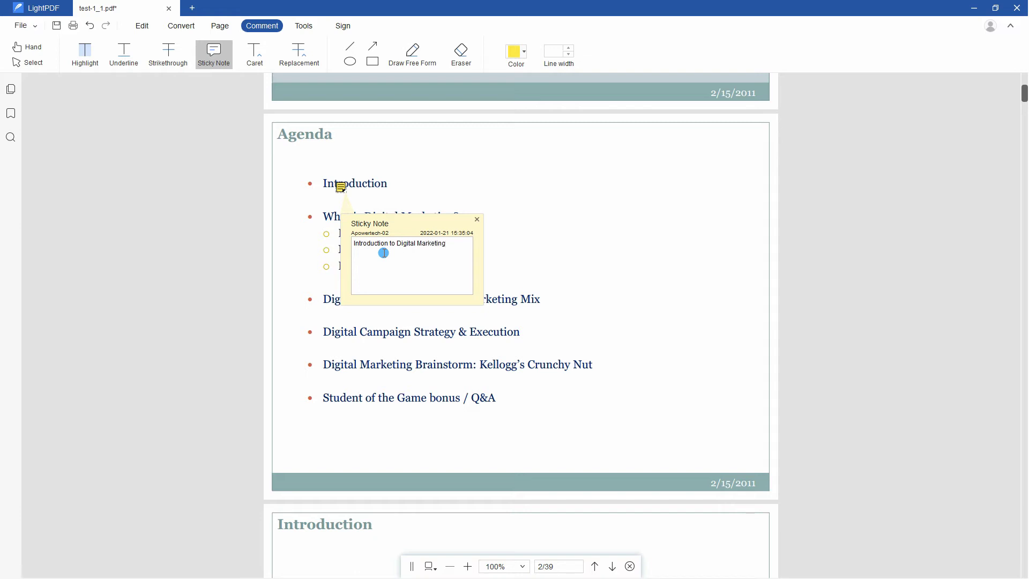
{"action": "left_click", "coordinate": [474, 220]}
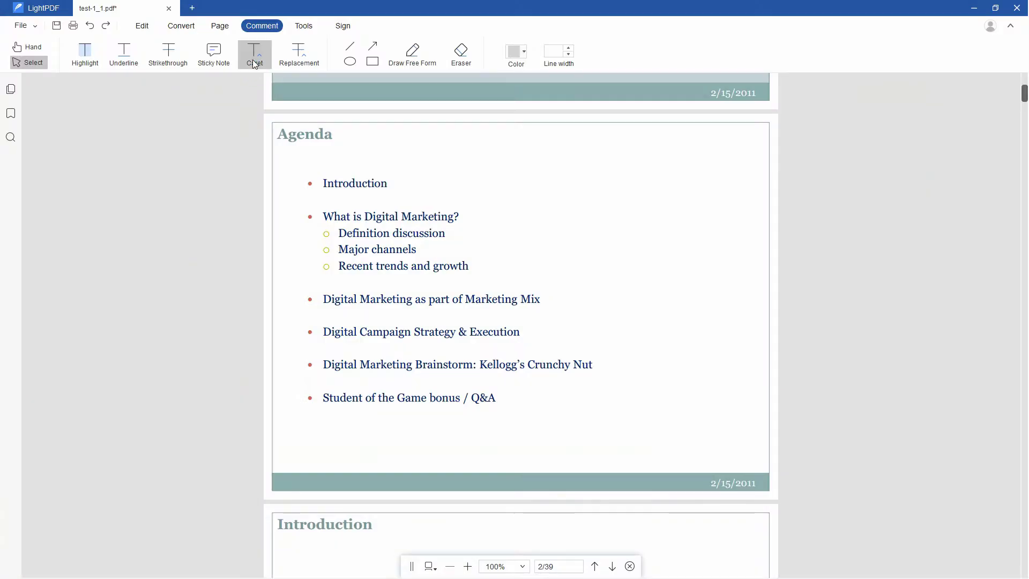
Insert a light blue caret after 'Digital' with the comment 'Campaign'
{"action": "left_click", "coordinate": [254, 60]}
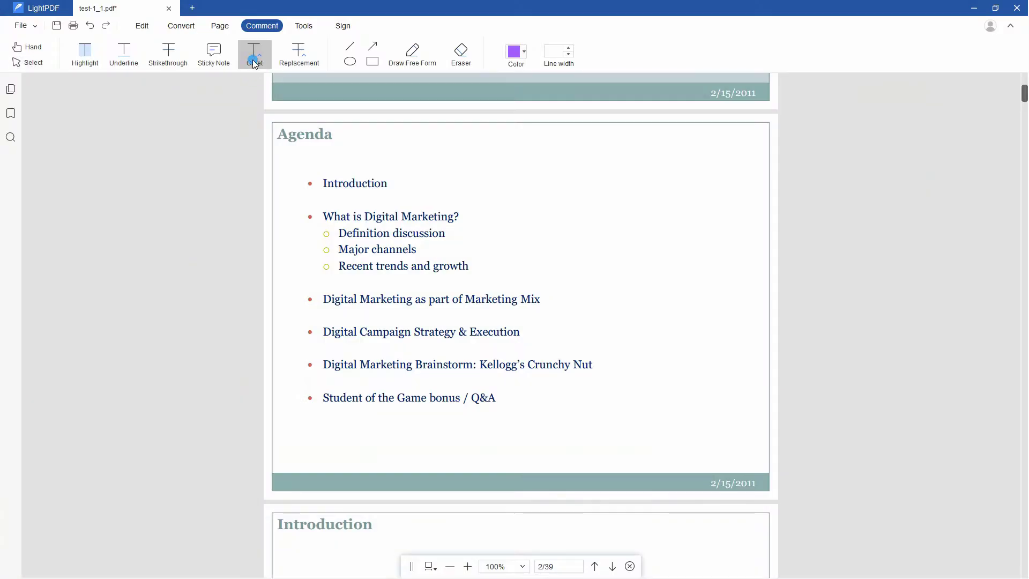
{"action": "left_click", "coordinate": [528, 56]}
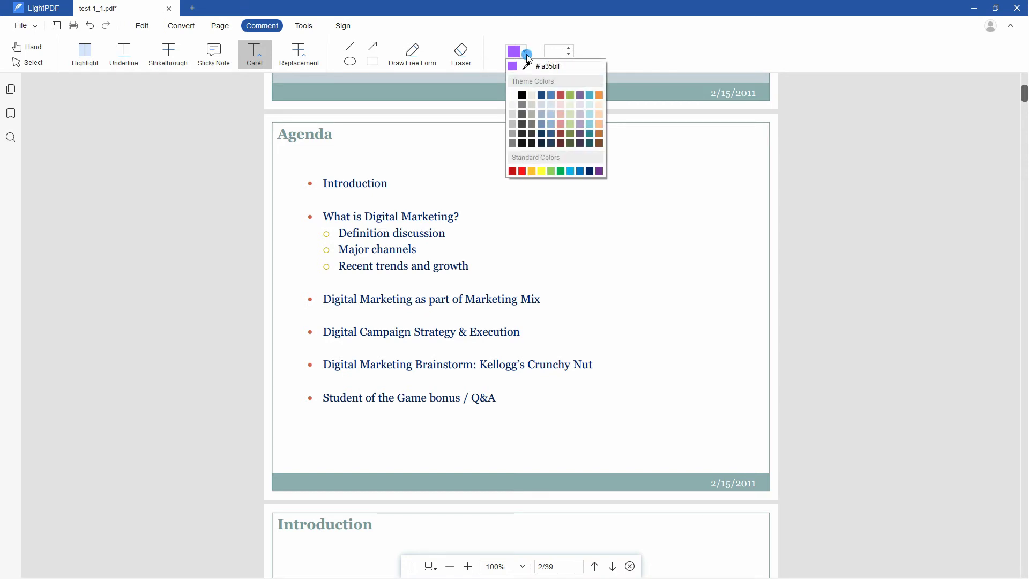
{"action": "left_click", "coordinate": [581, 131]}
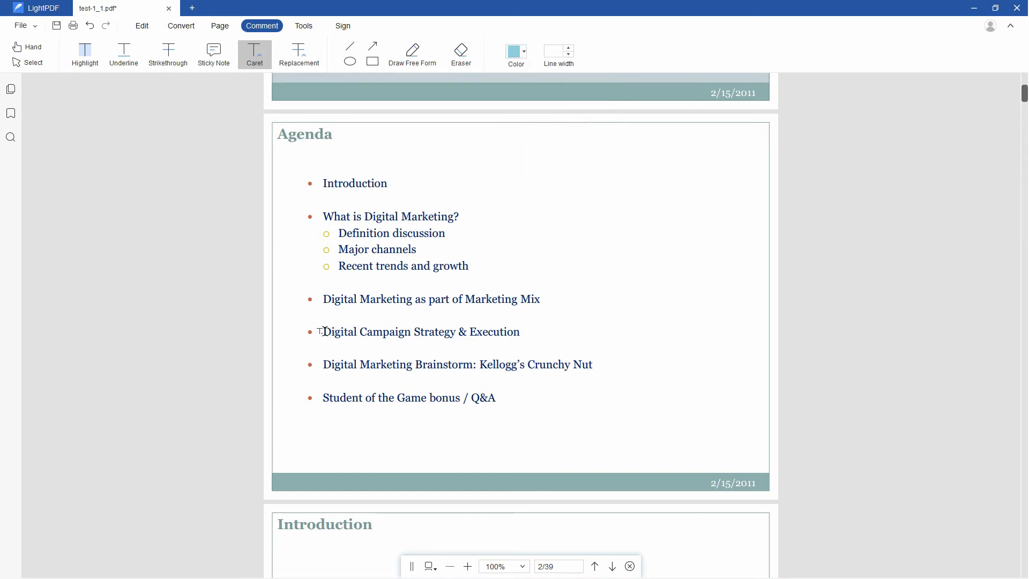
{"action": "left_click", "coordinate": [357, 335]}
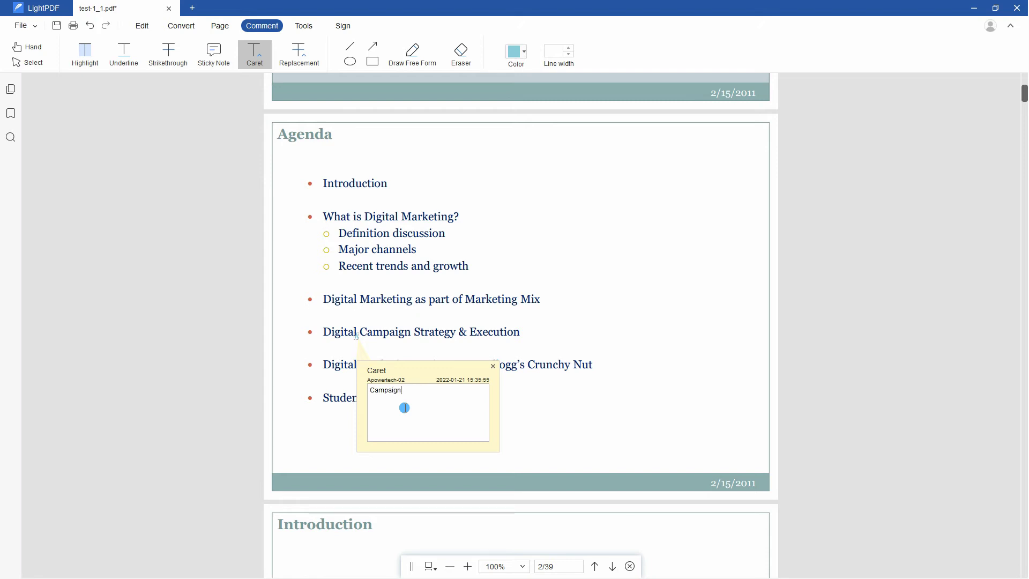
{"action": "left_click", "coordinate": [493, 367]}
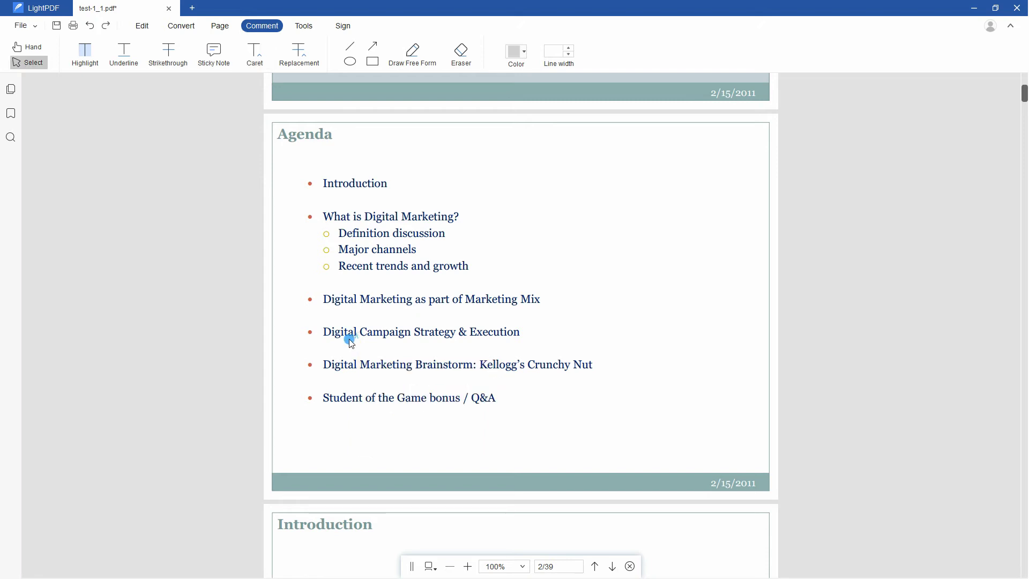
Change the caret mark's colour to black in its Properties
{"action": "left_click", "coordinate": [356, 336]}
{"action": "right_click", "coordinate": [358, 338]}
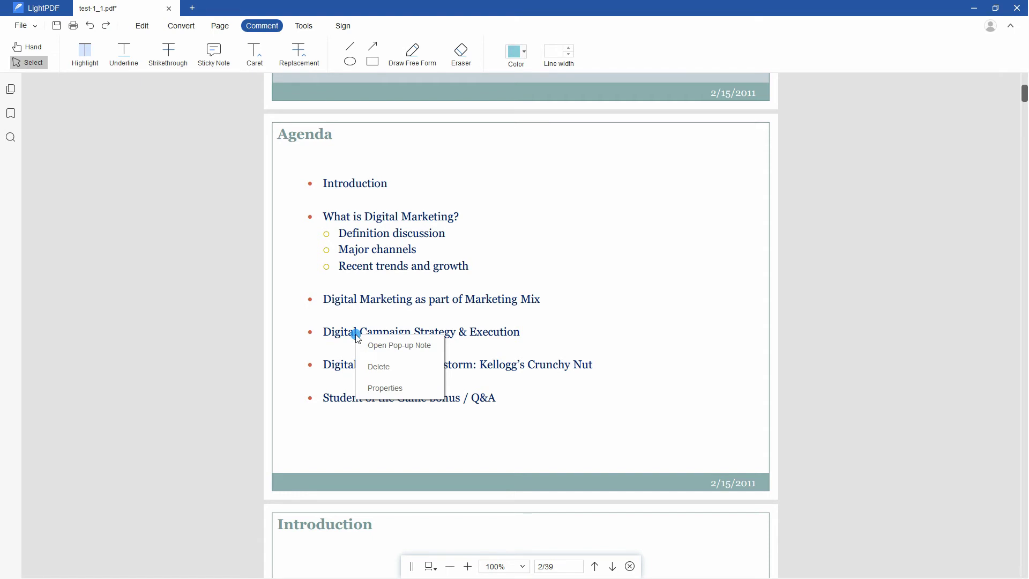
{"action": "left_click", "coordinate": [389, 386]}
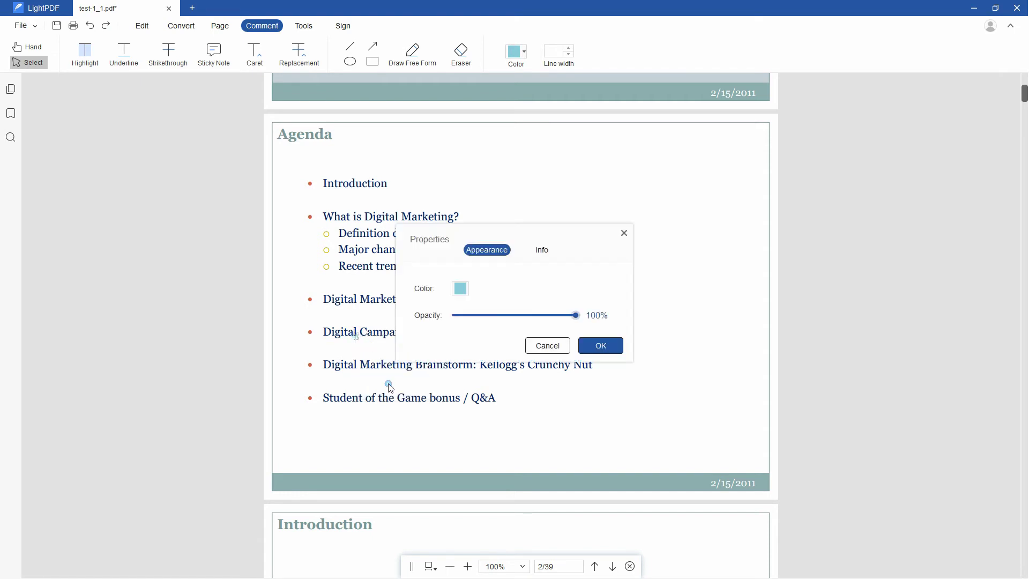
{"action": "left_click", "coordinate": [460, 288]}
{"action": "left_click", "coordinate": [467, 331]}
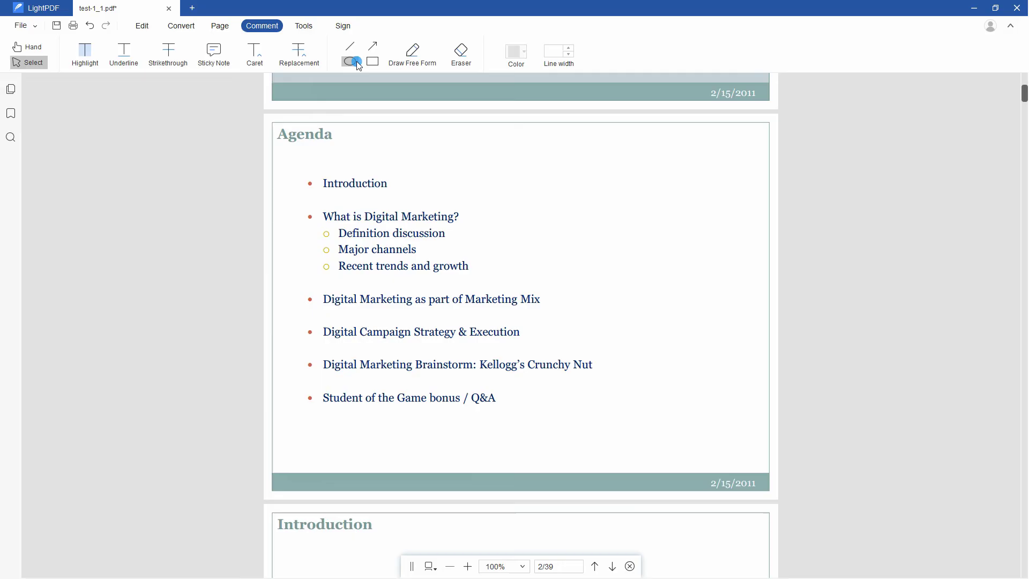
Mark 'What is Digital Marketing?' for replacement with a 'LightPDF Editor' note, then delete it
{"action": "left_click", "coordinate": [299, 54]}
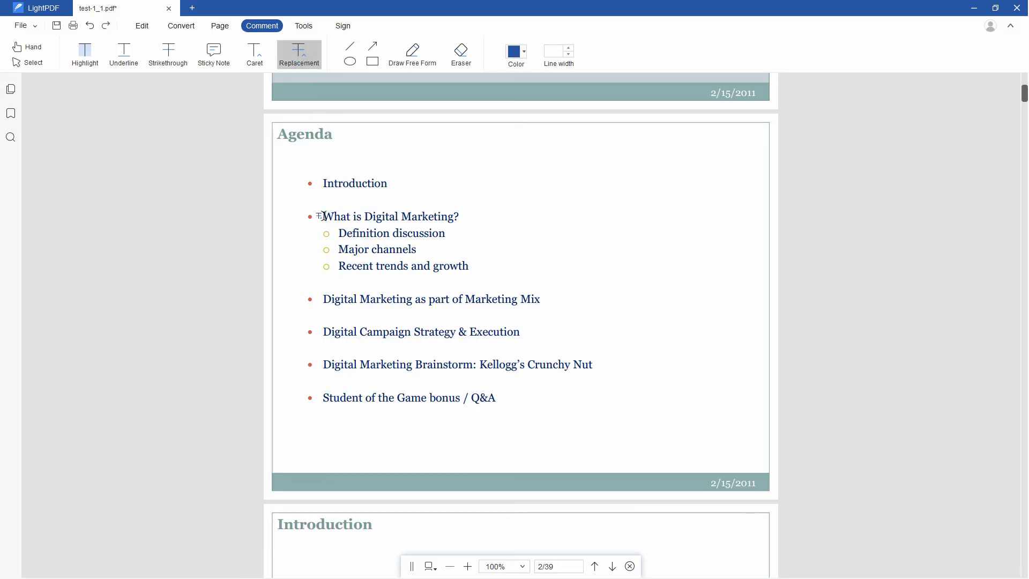
{"action": "left_click_drag", "start_coordinate": [323, 217], "coordinate": [458, 219]}
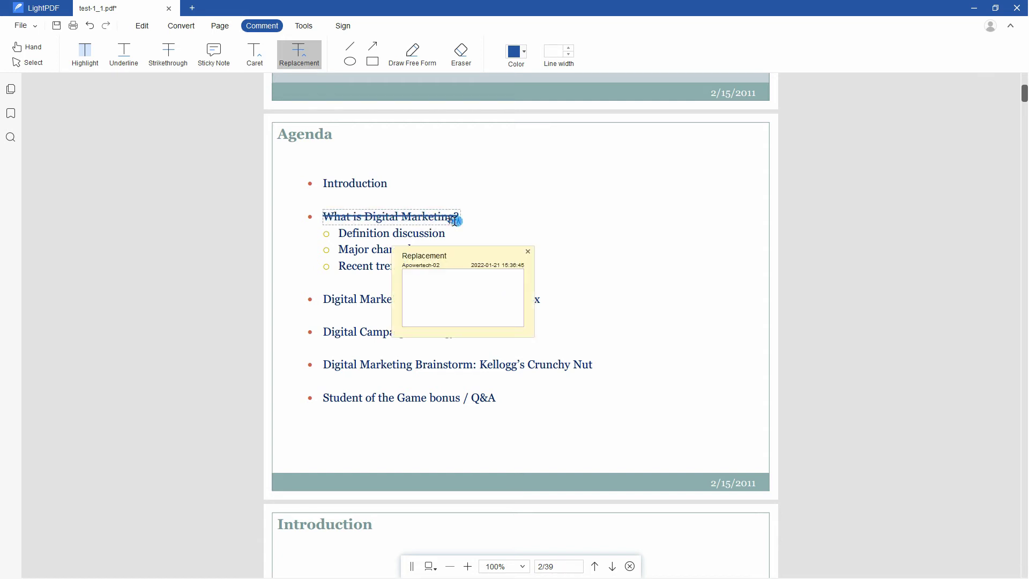
{"action": "left_click", "coordinate": [452, 283]}
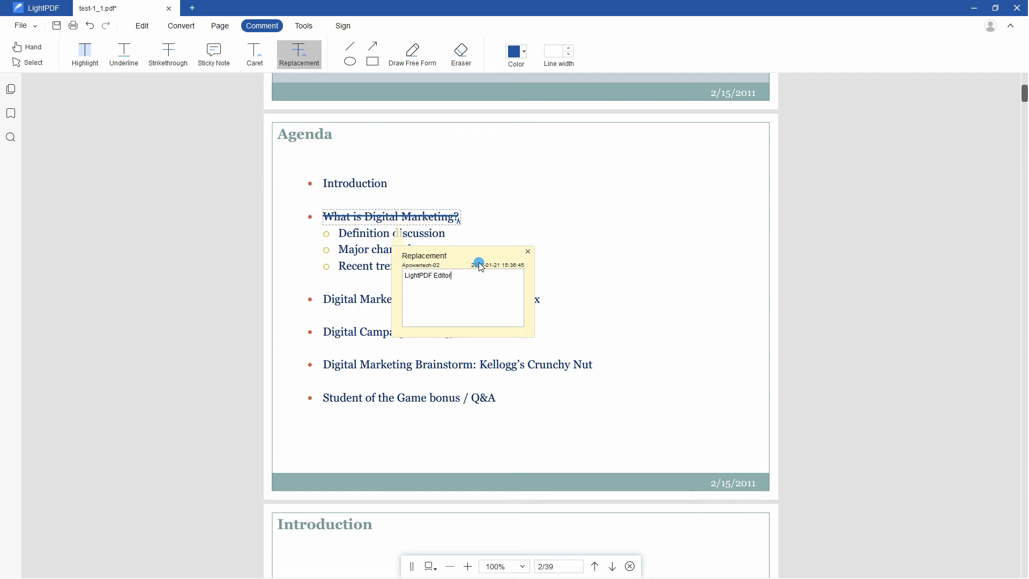
{"action": "left_click", "coordinate": [529, 256]}
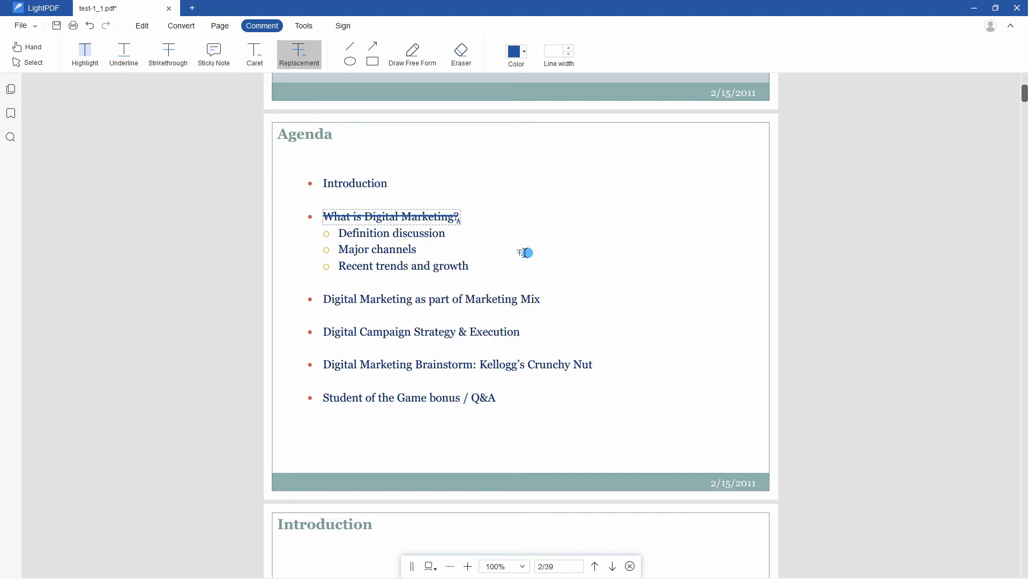
{"action": "right_click", "coordinate": [429, 220]}
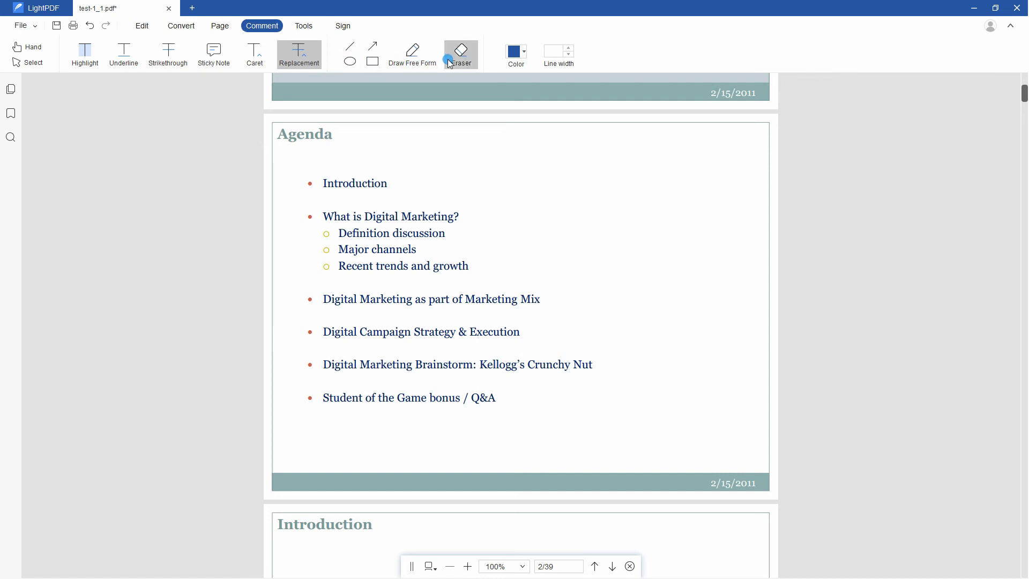
Draw a red line, ellipse, rectangle and arrow stacked beside the second bullet
{"action": "left_click", "coordinate": [350, 47]}
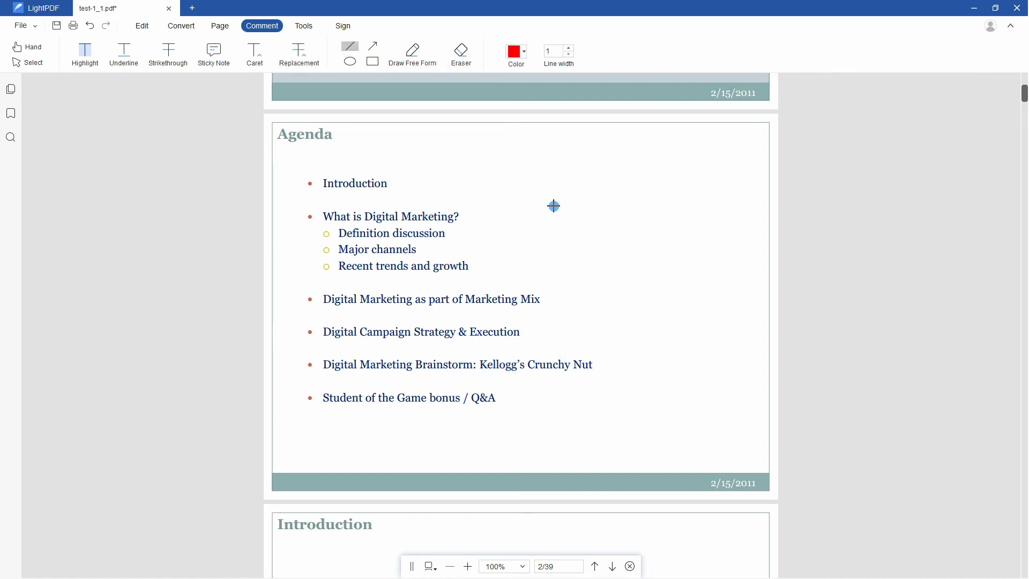
{"action": "left_click", "coordinate": [527, 56]}
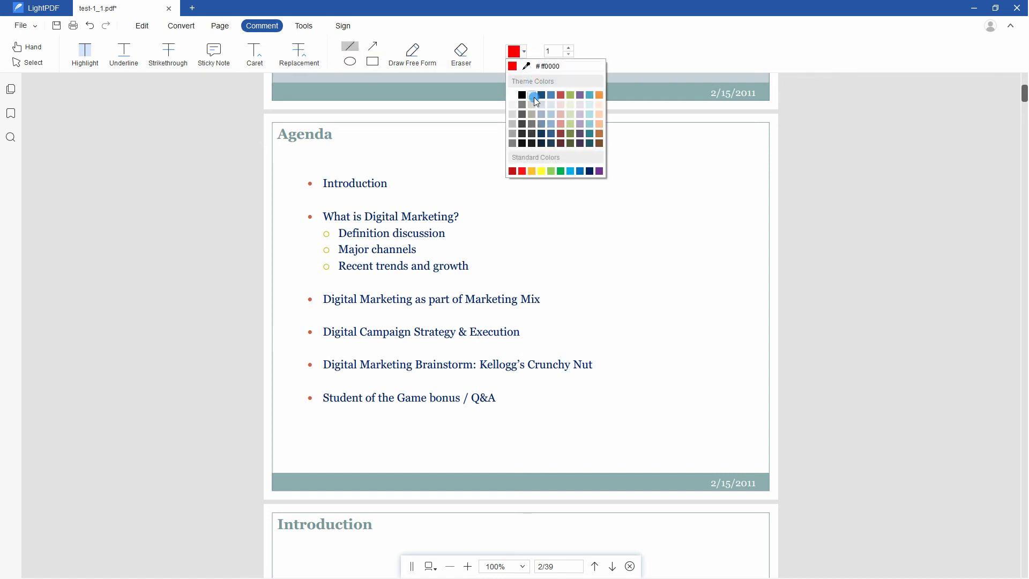
{"action": "left_click", "coordinate": [564, 136]}
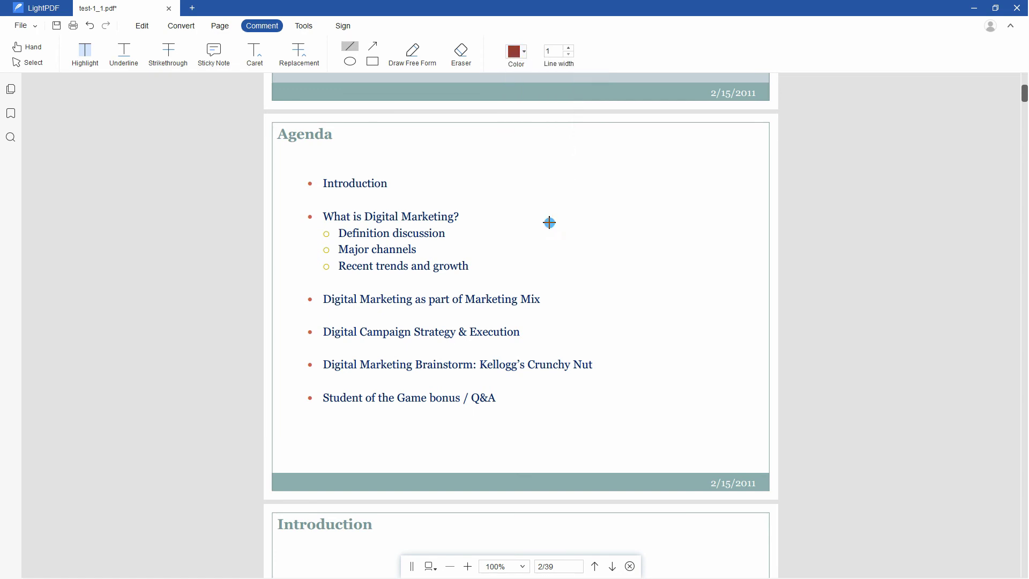
{"action": "mouse_move", "coordinate": [538, 203]}
{"action": "left_mouse_down"}
{"action": "mouse_move", "coordinate": [582, 236]}
{"action": "mouse_move", "coordinate": [586, 207]}
{"action": "left_mouse_up"}
{"action": "left_click", "coordinate": [355, 68]}
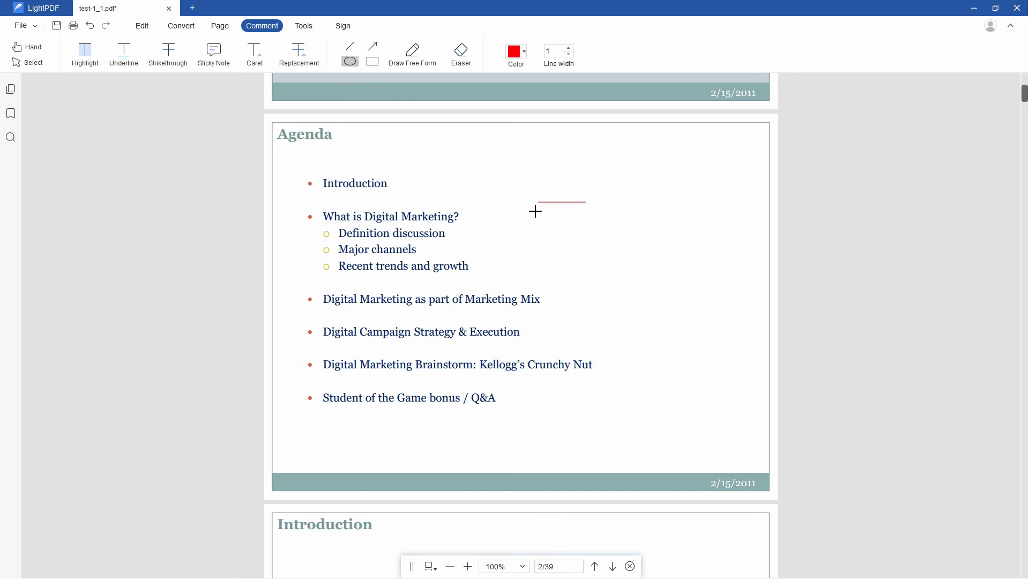
{"action": "left_click_drag", "start_coordinate": [535, 211], "coordinate": [592, 235]}
{"action": "left_click", "coordinate": [380, 68]}
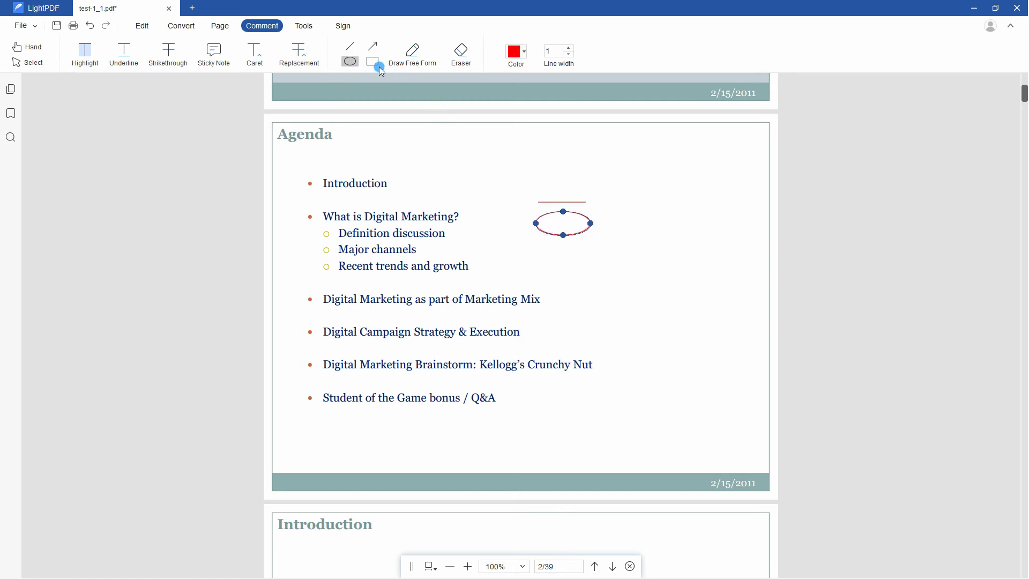
{"action": "left_click_drag", "start_coordinate": [542, 243], "coordinate": [598, 261]}
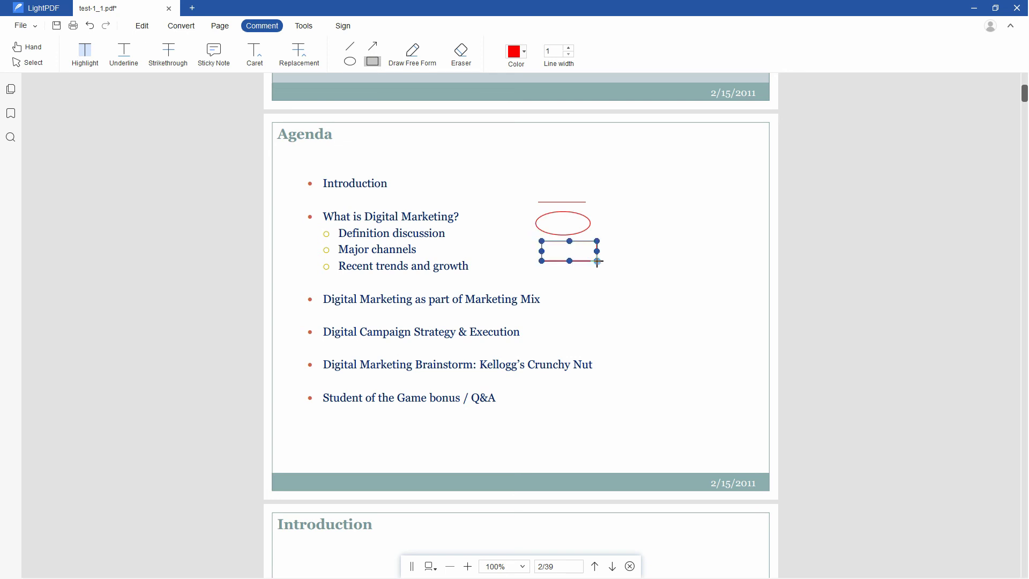
{"action": "left_click", "coordinate": [372, 46]}
{"action": "left_click_drag", "start_coordinate": [543, 269], "coordinate": [591, 272]}
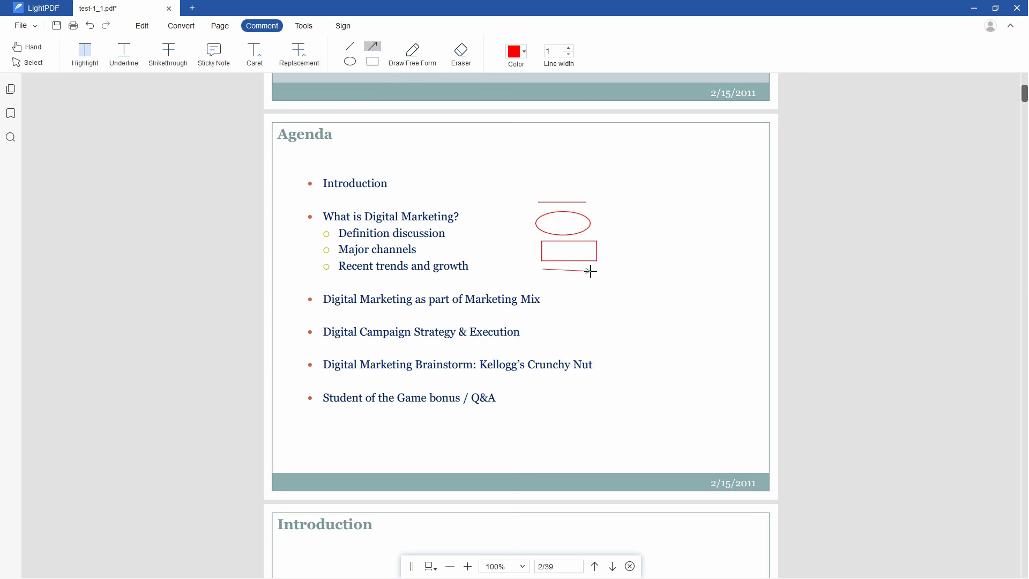
Scribble a red freehand stroke beside Marketing Mix, then erase it with the Eraser
{"action": "left_click", "coordinate": [413, 52]}
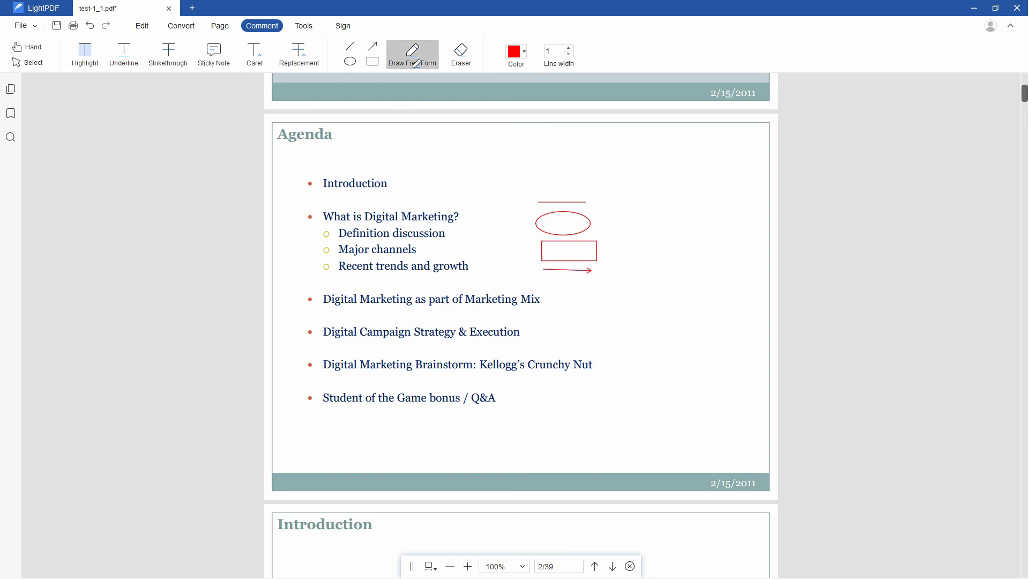
{"action": "left_click_drag", "start_coordinate": [570, 304], "coordinate": [595, 306]}
{"action": "left_click_drag", "start_coordinate": [652, 291], "coordinate": [650, 280]}
{"action": "left_click", "coordinate": [460, 52]}
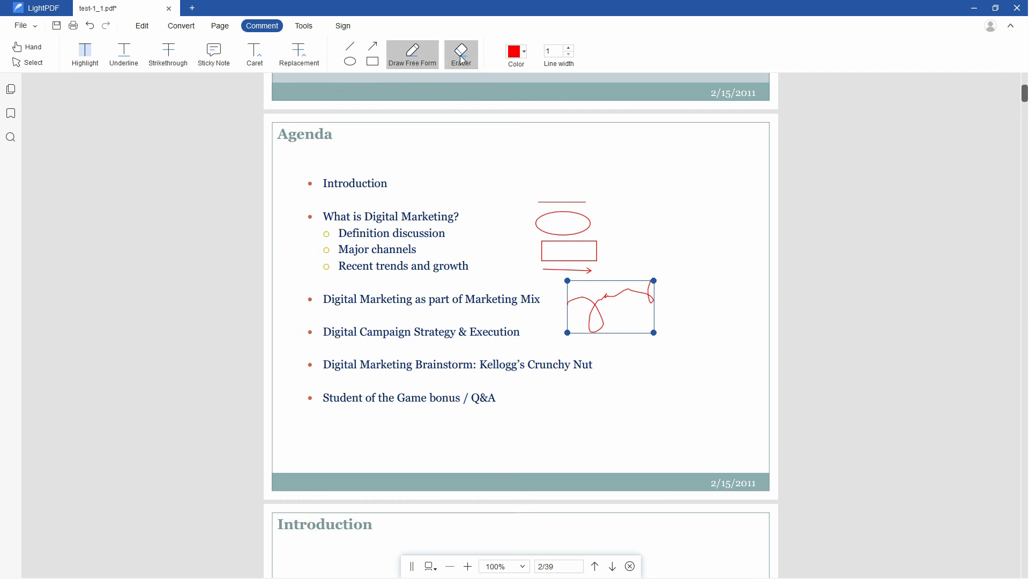
{"action": "mouse_move", "coordinate": [595, 298]}
{"action": "left_mouse_down"}
{"action": "mouse_move", "coordinate": [574, 298]}
{"action": "mouse_move", "coordinate": [658, 287]}
{"action": "left_mouse_up"}
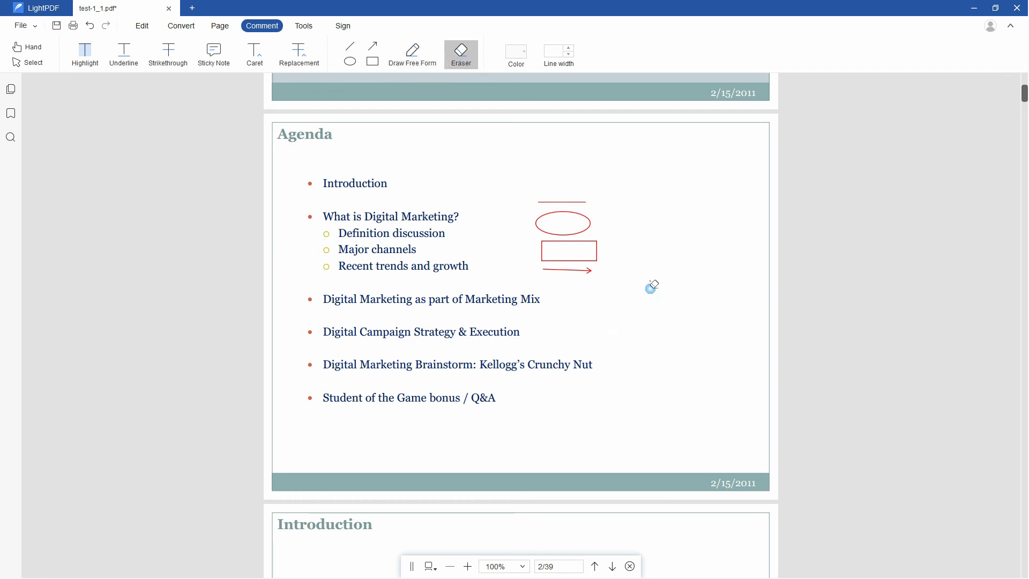